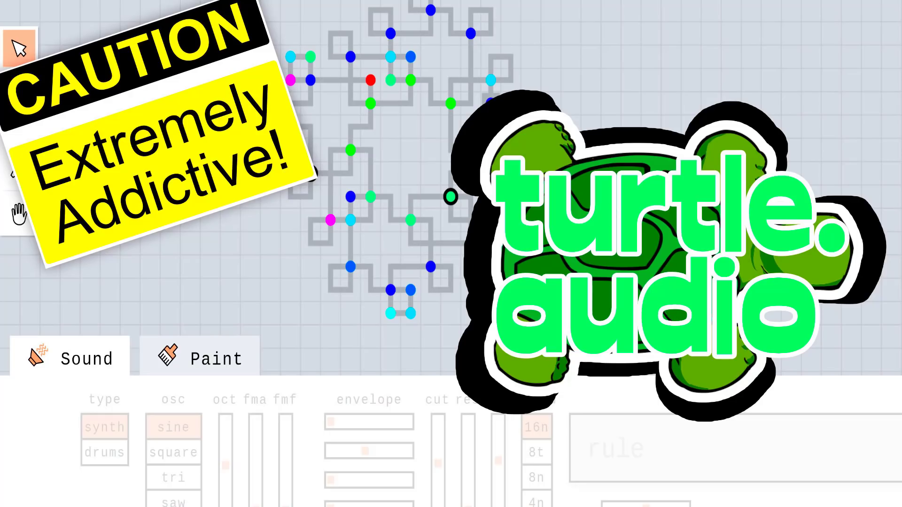
# Play back the T-shaped line, stop it, and set its sound type to drums.
pyautogui.hotkey('alt', 'Tab')
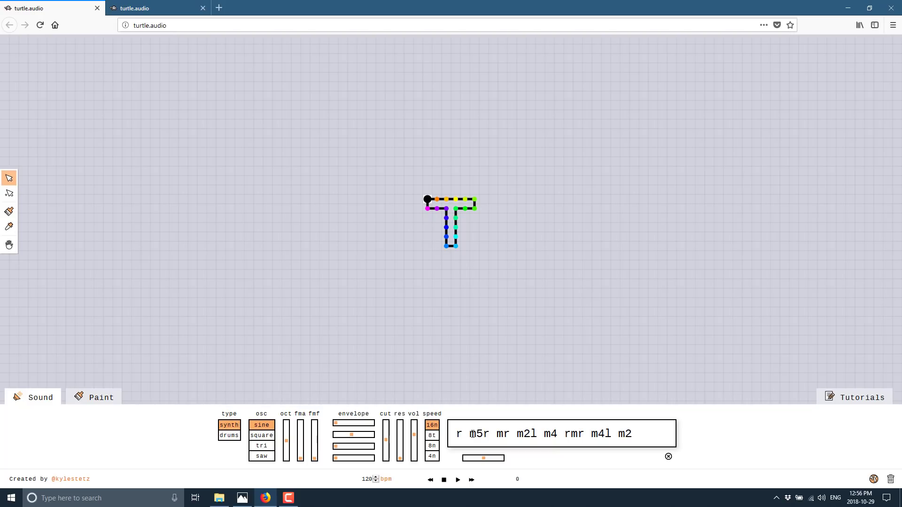
pyautogui.click(458, 481)
pyautogui.click(445, 480)
pyautogui.click(230, 436)
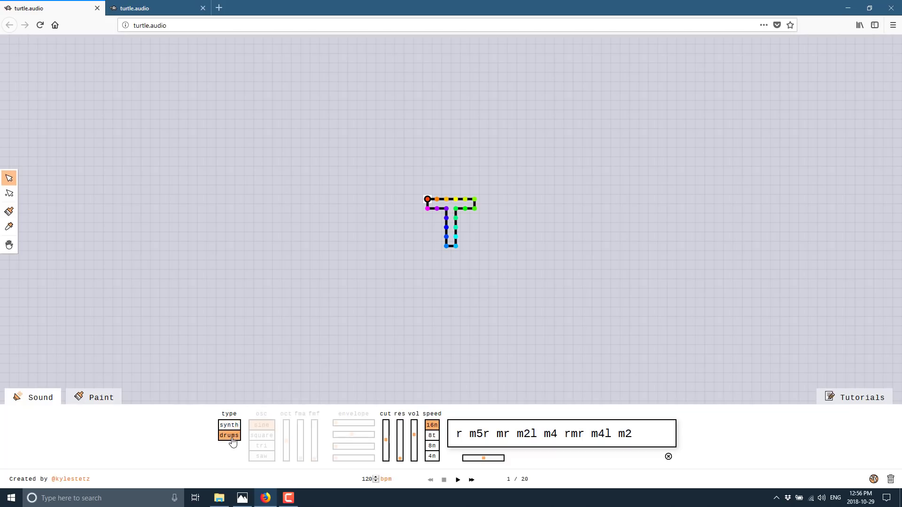
# Add a new line just left of the T shape with the rule "m3 rm5 rmmmmmmm rmmm lmrmmrmmmm".
pyautogui.click(9, 193)
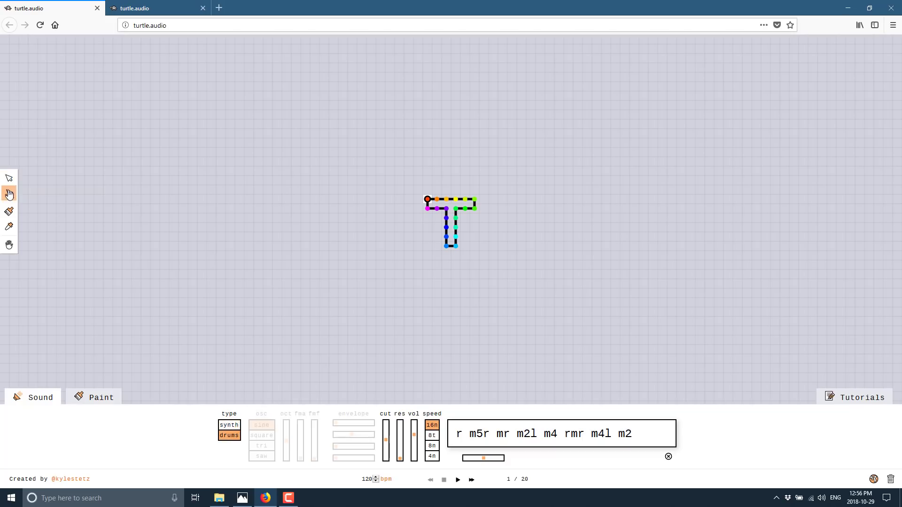
pyautogui.click(394, 209)
pyautogui.press('Escape')
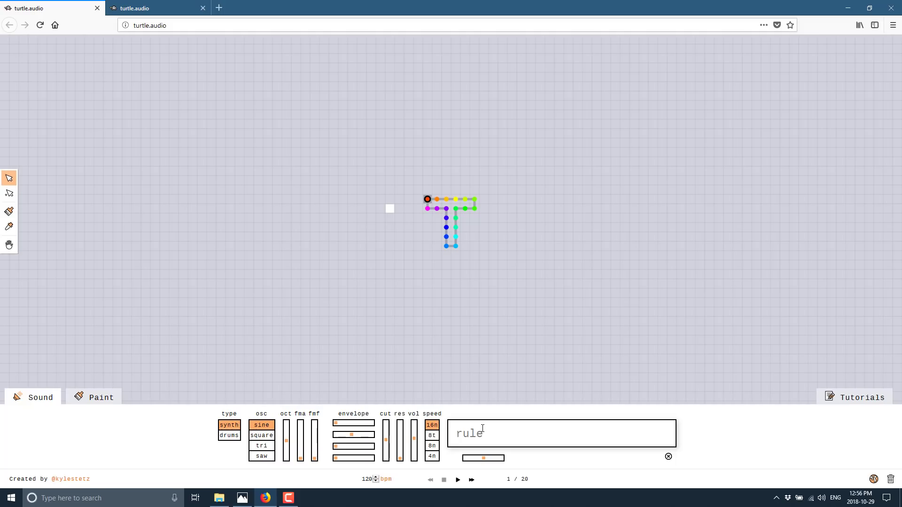
pyautogui.write('m3 rm5')
pyautogui.write('rmmmmmmm')
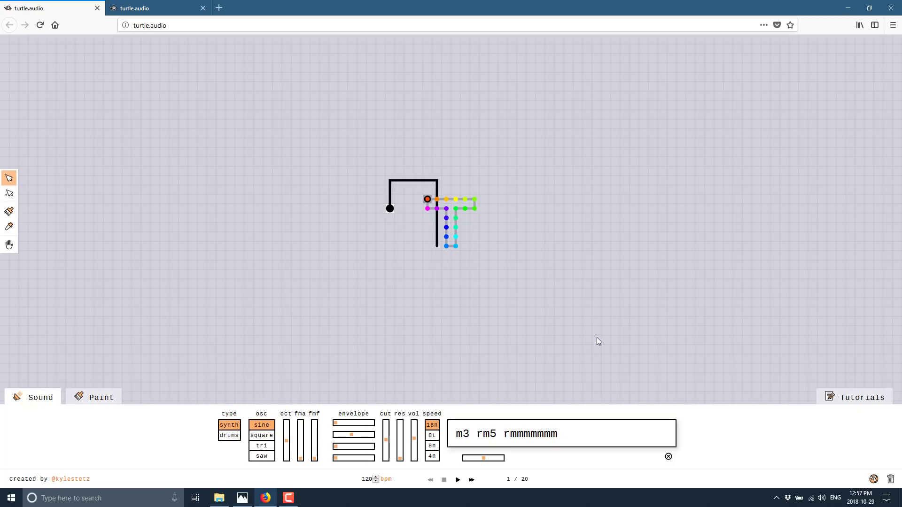
pyautogui.write(' rmmm lmrmm')
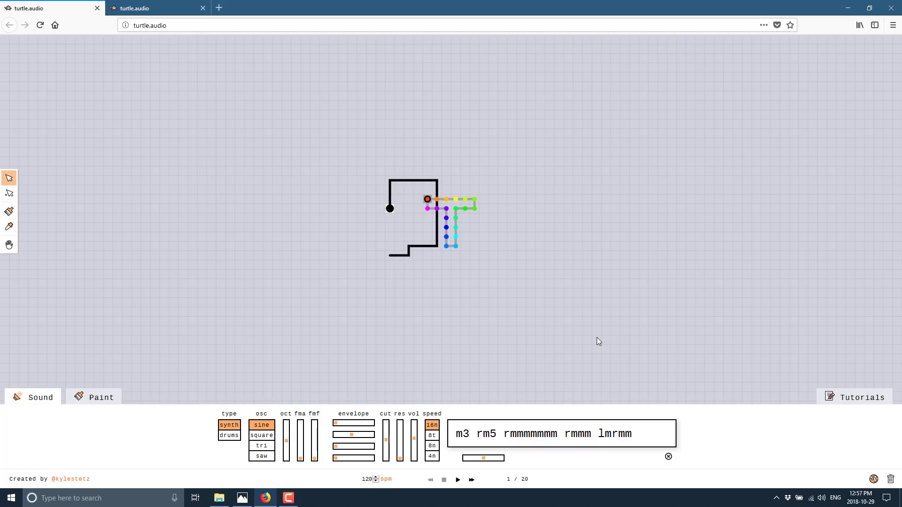
pyautogui.write('rmmmm')
# Set the new line's sound type to drums.
pyautogui.click(88, 399)
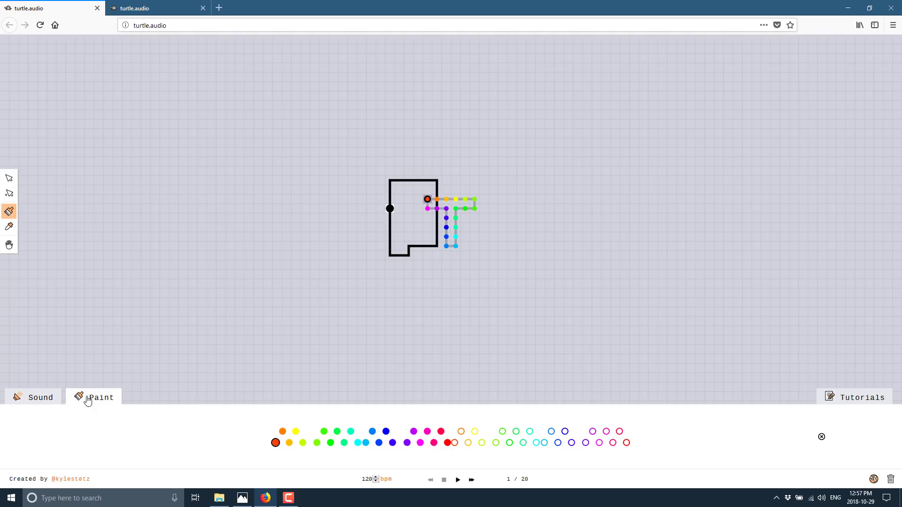
pyautogui.click(31, 399)
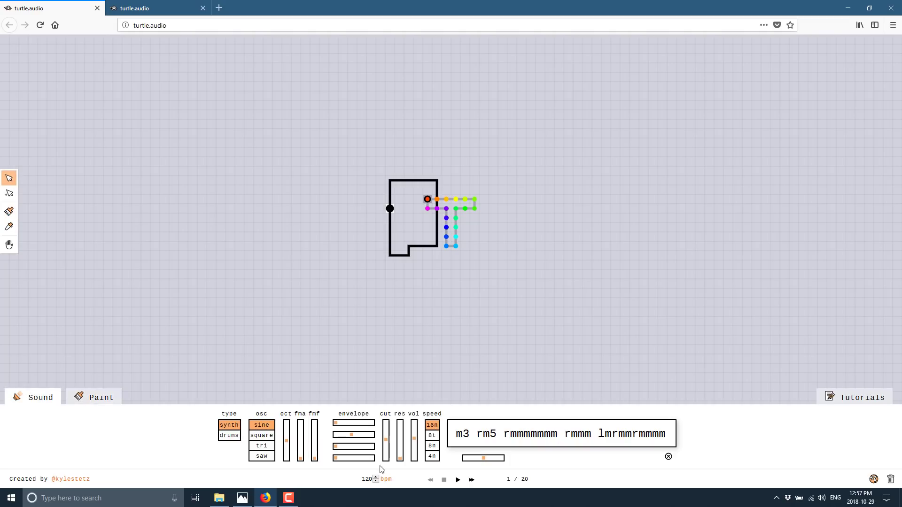
pyautogui.click(235, 440)
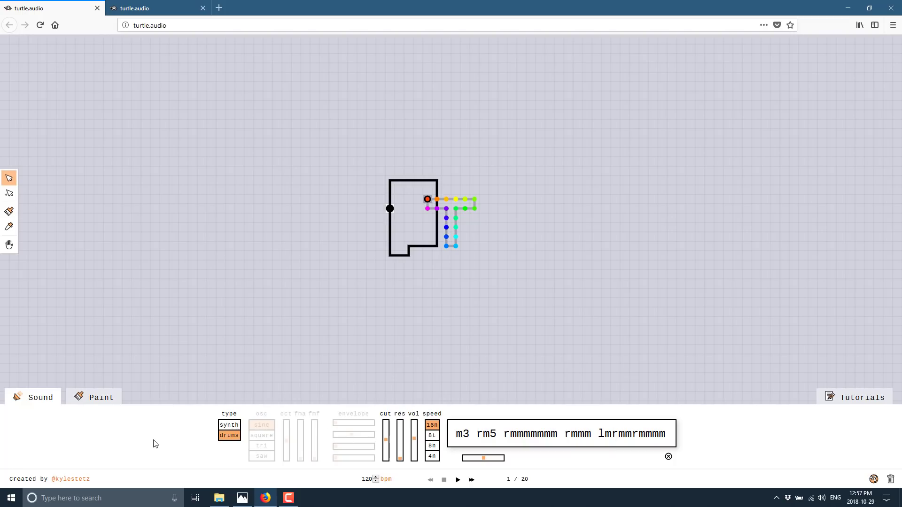
# Paint acoustic snare 2 on three points of the new line's top edge and three points down its right edge.
pyautogui.click(91, 401)
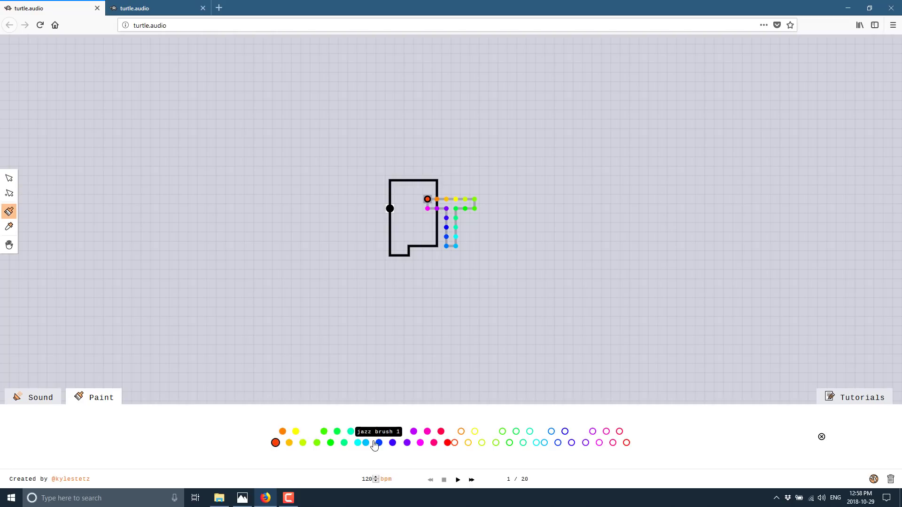
pyautogui.click(305, 444)
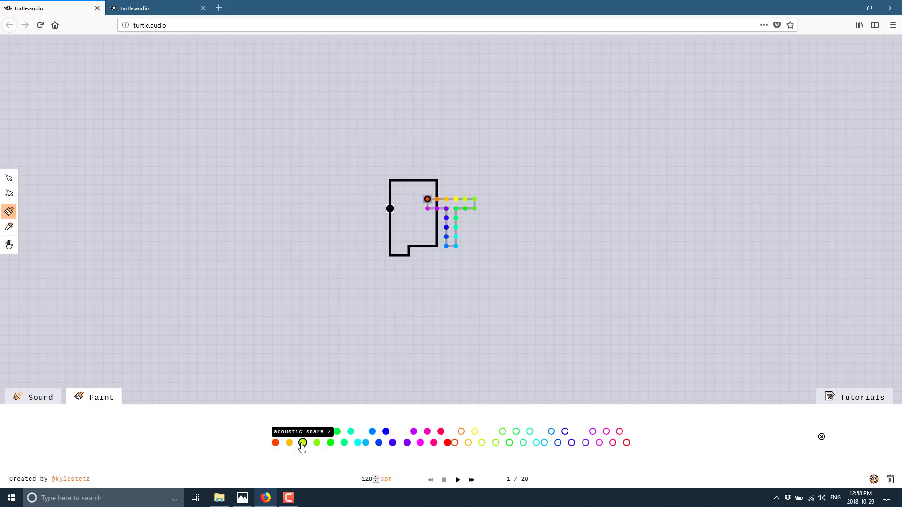
pyautogui.click(390, 181)
pyautogui.click(408, 180)
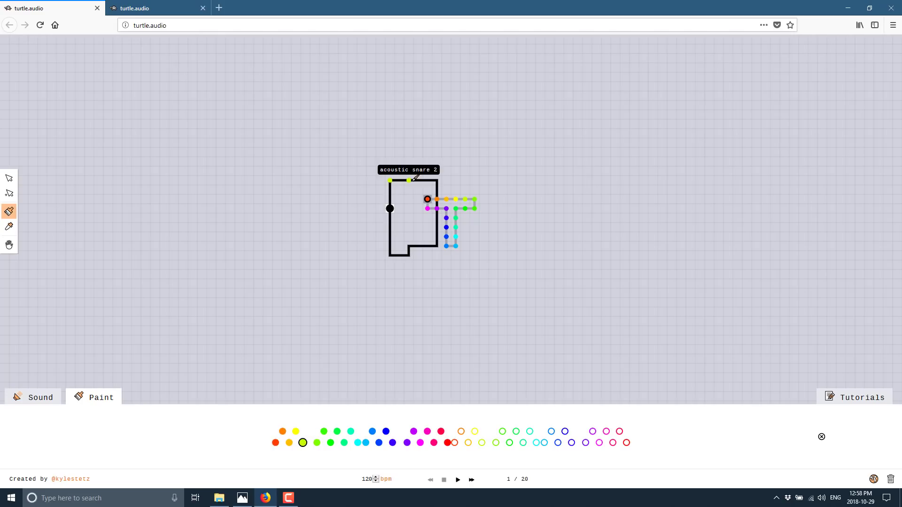
pyautogui.click(427, 180)
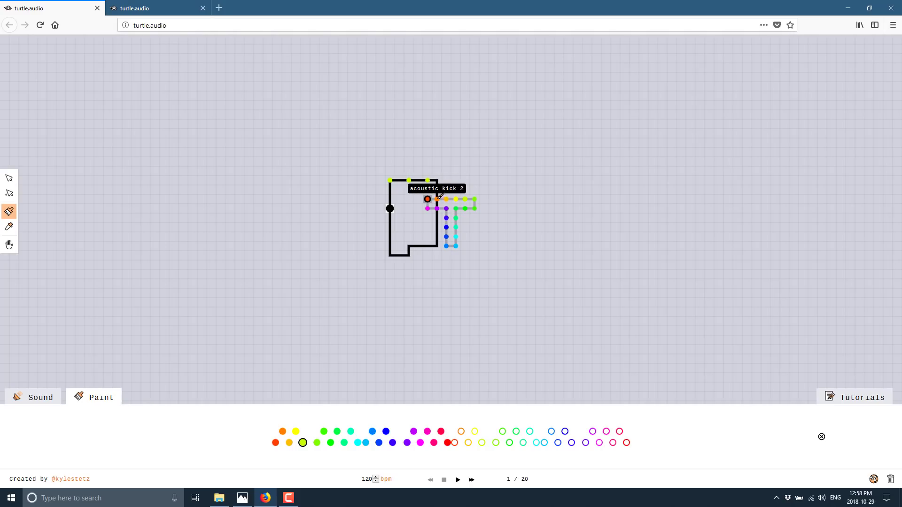
pyautogui.click(437, 190)
pyautogui.moveTo(439, 230); pyautogui.dragTo(439, 249)
# Paint the hollow purple drum sound on points along the new line's bottom and left edges and near its upper right corner.
pyautogui.click(557, 443)
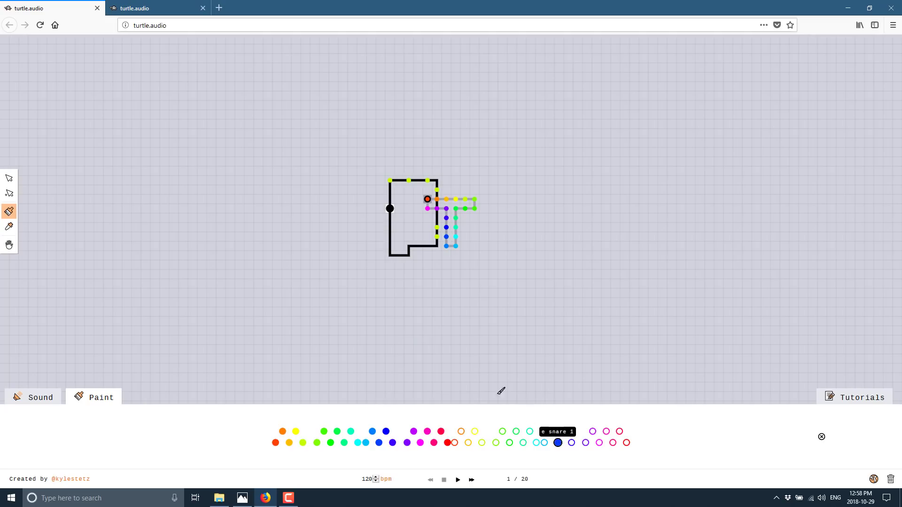
pyautogui.click(593, 431)
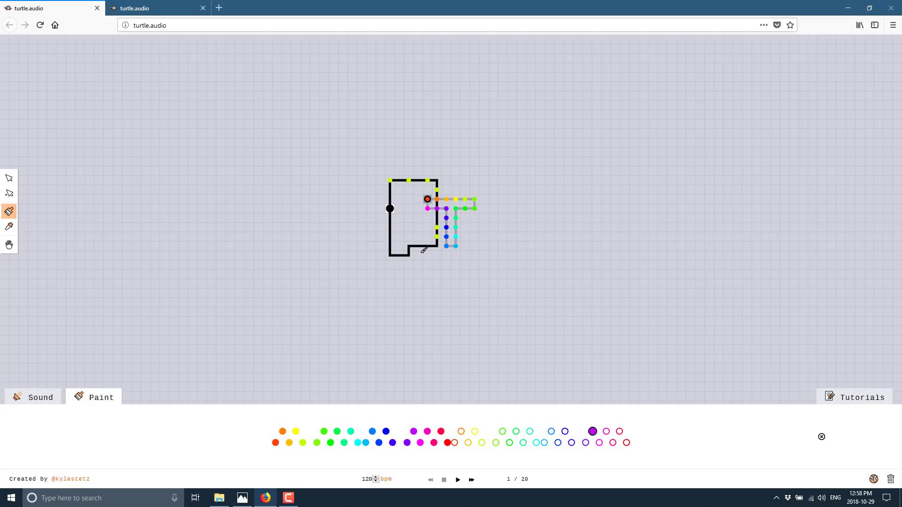
pyautogui.moveTo(418, 246); pyautogui.dragTo(413, 242)
pyautogui.click(409, 255)
pyautogui.click(391, 255)
pyautogui.click(390, 228)
pyautogui.click(390, 199)
pyautogui.click(437, 189)
# Play and stop the current scene, and do the same for the shared scene turtle.audio/play/f8k56f in the other browser tab.
pyautogui.click(458, 480)
pyautogui.click(443, 480)
pyautogui.click(130, 8)
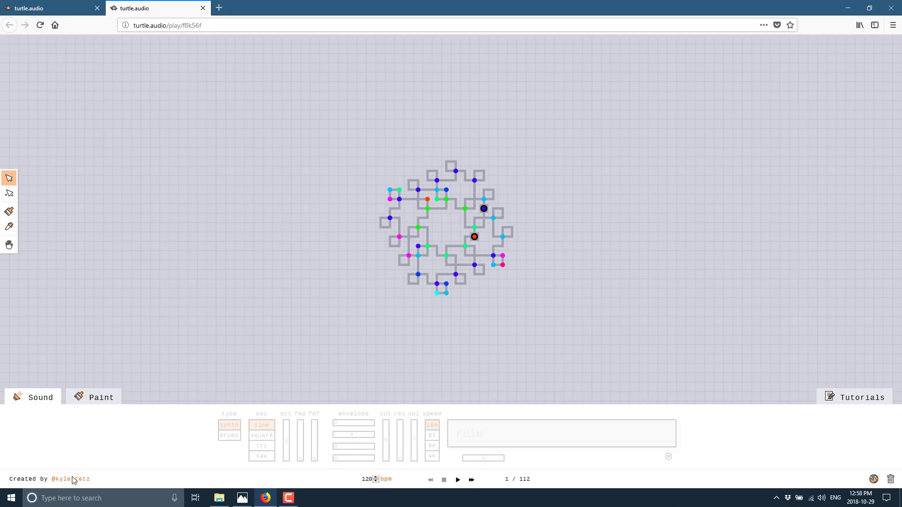
pyautogui.click(458, 479)
pyautogui.click(444, 480)
# Generate a share link for the circular scene and dismiss the link box.
pyautogui.click(874, 480)
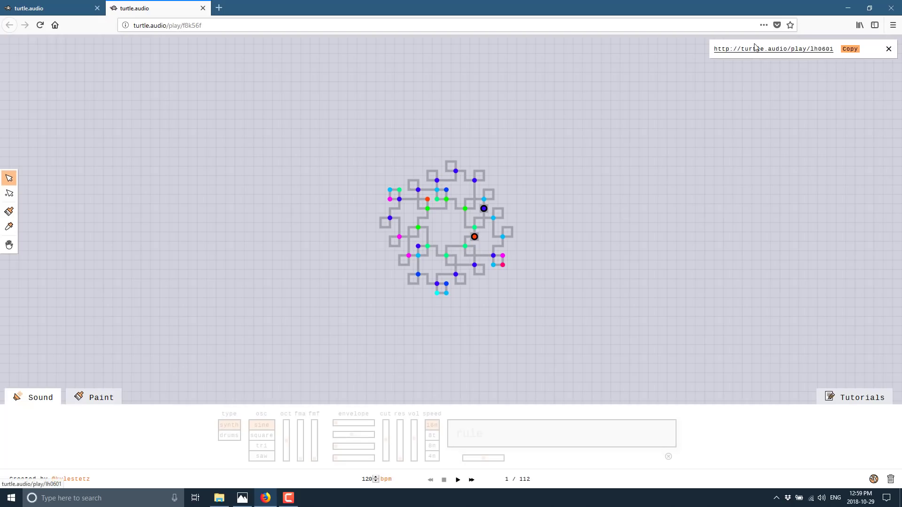
pyautogui.click(888, 55)
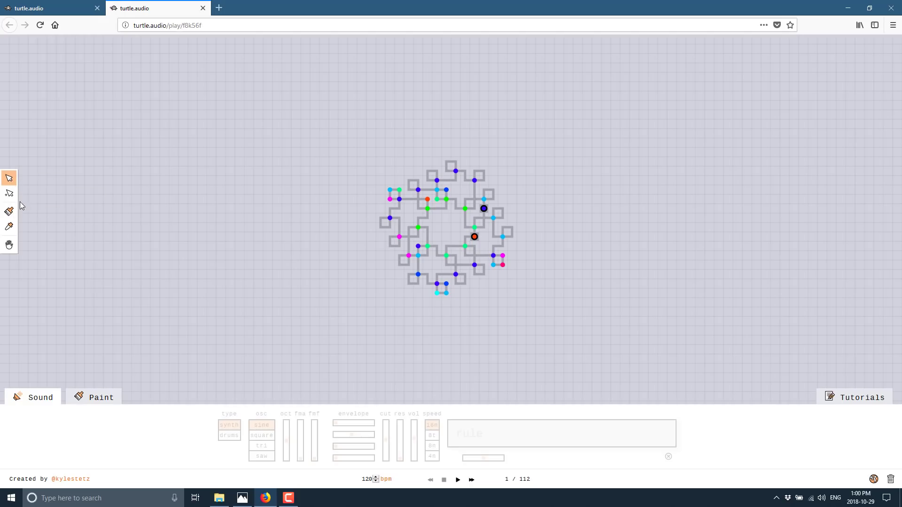
# Place the start point of a new line at the upper left of the circular pattern.
pyautogui.click(414, 180)
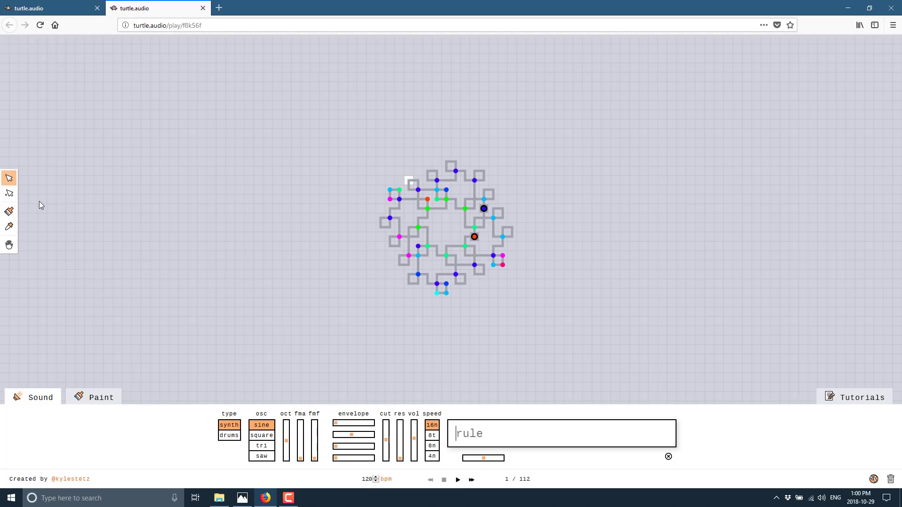
pyautogui.click(9, 193)
pyautogui.click(9, 178)
# Pan the scene so the circular pattern sits left of and slightly below the canvas centre.
pyautogui.click(8, 245)
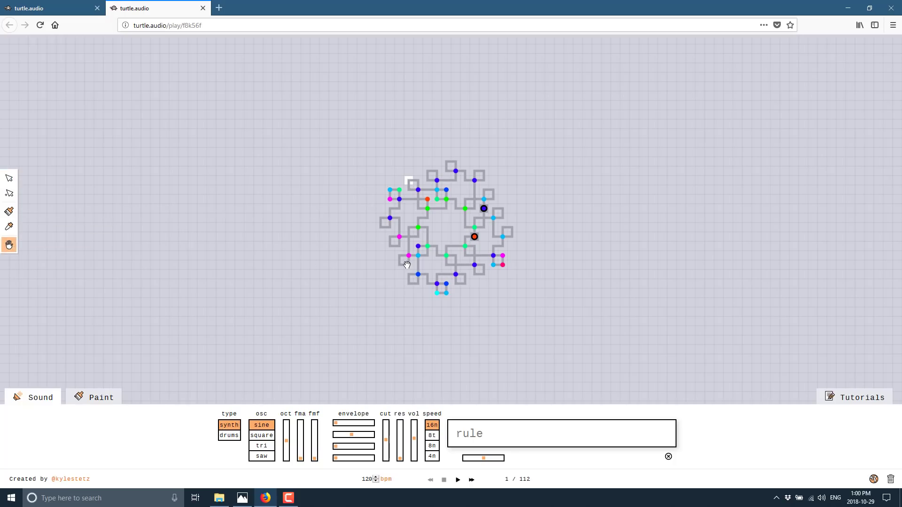
pyautogui.press('2')
pyautogui.press('1')
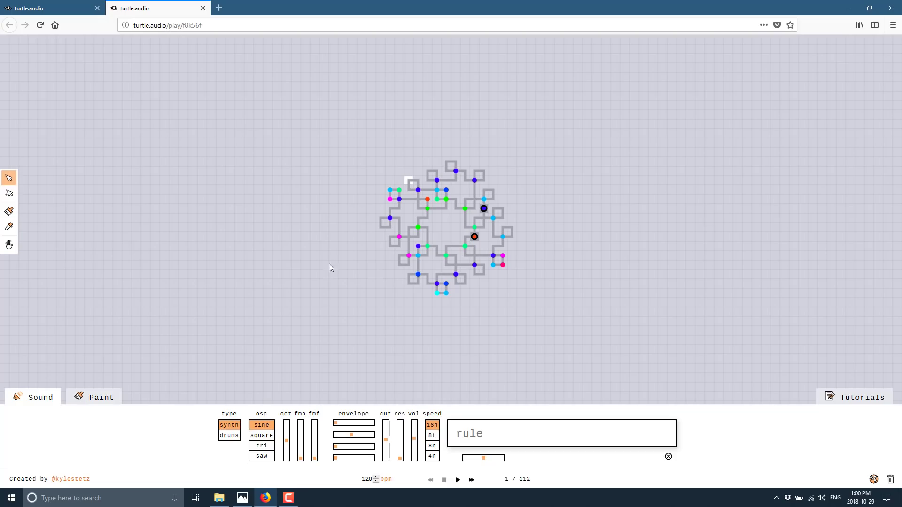
pyautogui.click(9, 245)
pyautogui.moveTo(549, 322)
pyautogui.mouseDown()
pyautogui.moveTo(492, 257)
pyautogui.moveTo(402, 300)
pyautogui.moveTo(282, 262)
pyautogui.moveTo(483, 308)
pyautogui.moveTo(256, 260)
pyautogui.moveTo(240, 272)
pyautogui.moveTo(347, 292)
pyautogui.moveTo(491, 261)
pyautogui.mouseUp()
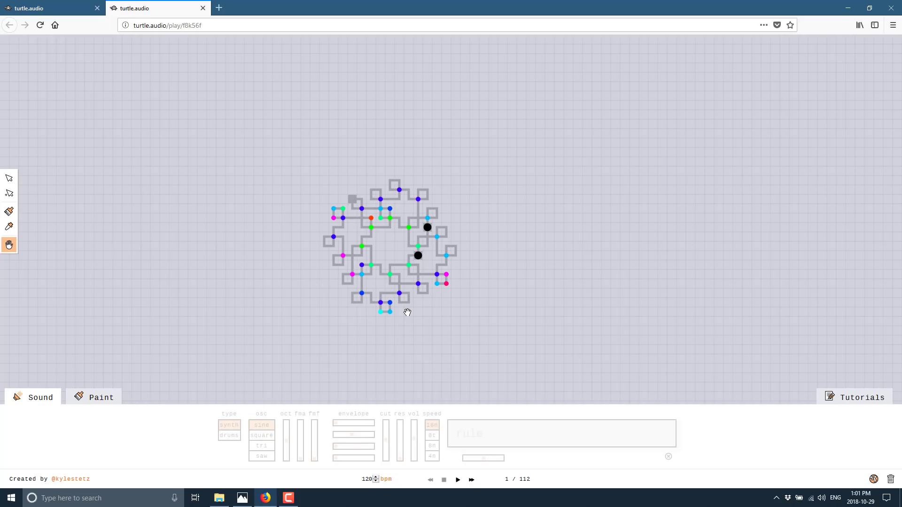
pyautogui.press('v')
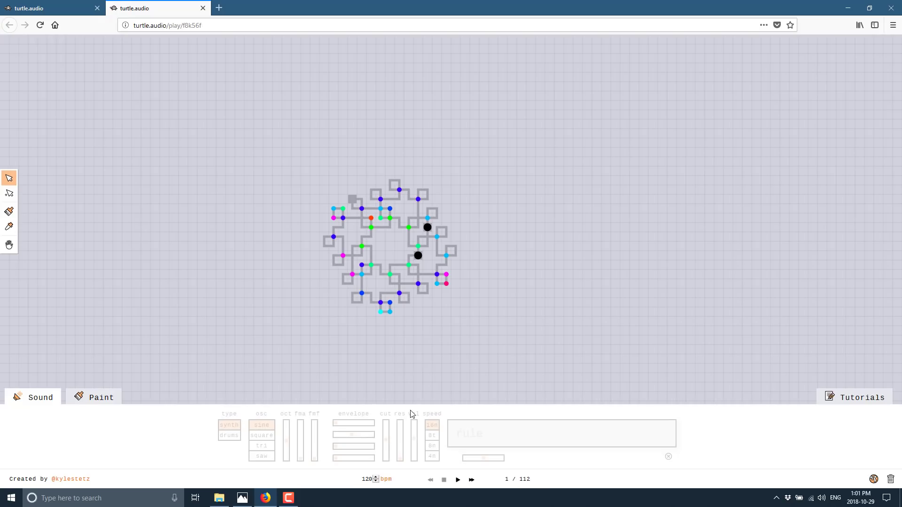
# Examine the Advanced Rules and Keyboard Shortcuts tutorials, closing each one after reading.
pyautogui.click(846, 399)
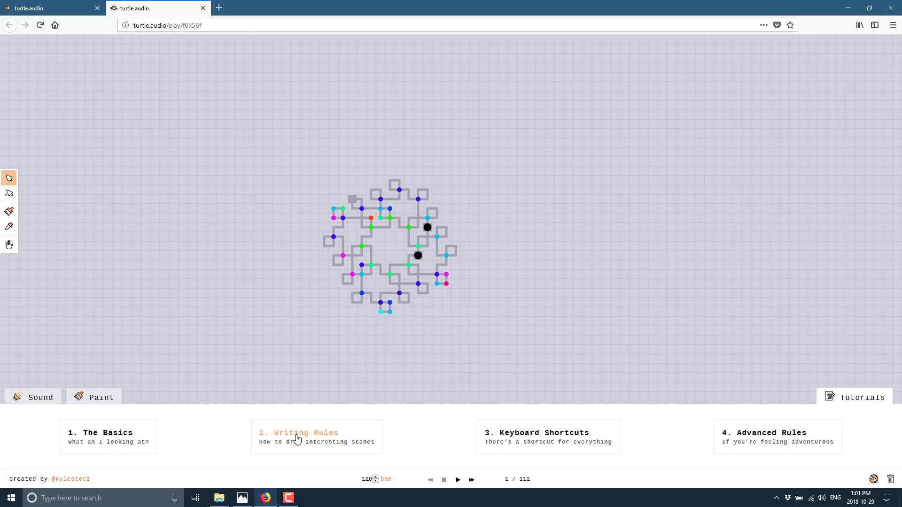
pyautogui.click(754, 431)
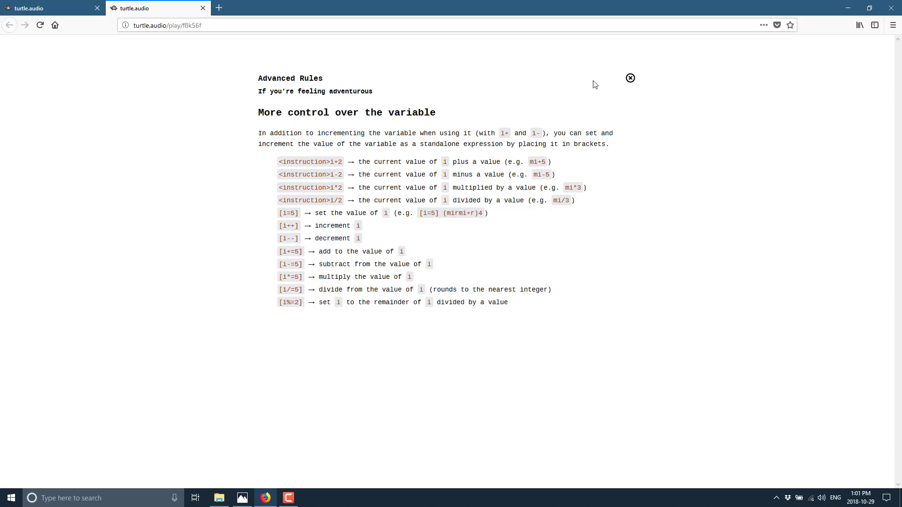
pyautogui.click(631, 78)
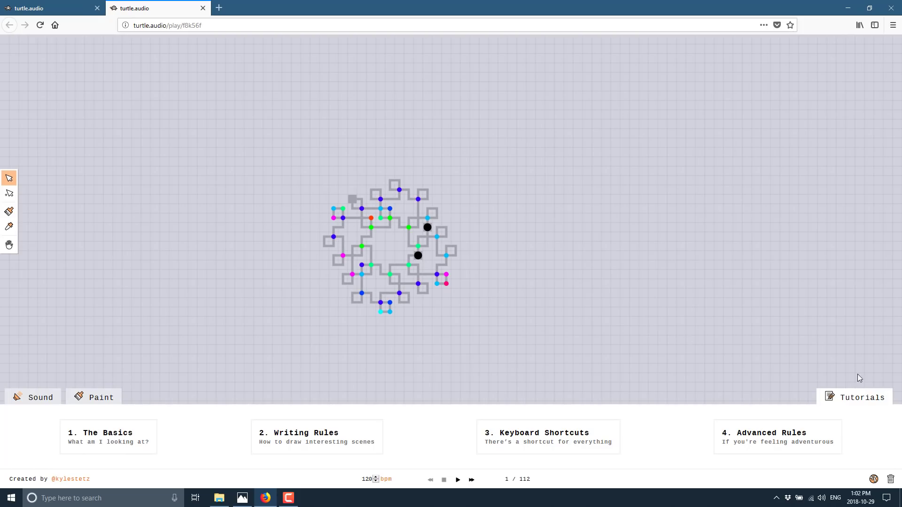
pyautogui.click(567, 439)
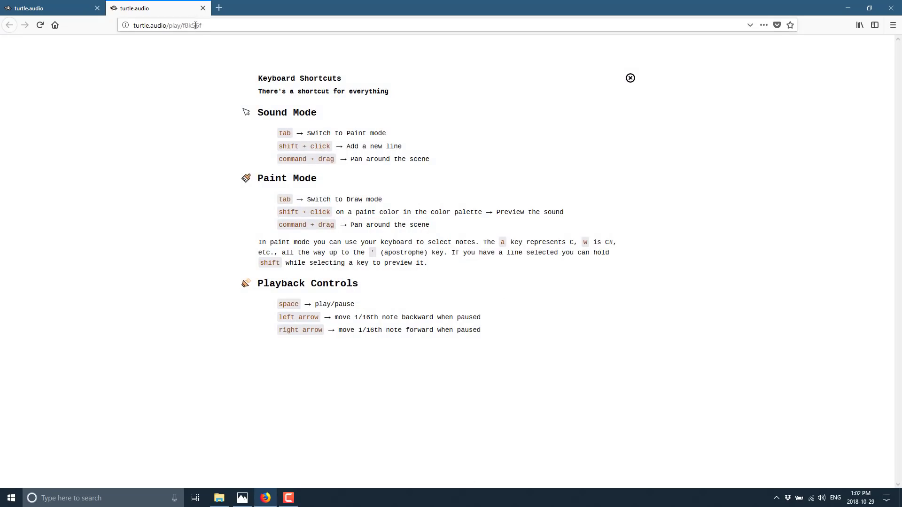
pyautogui.click(629, 78)
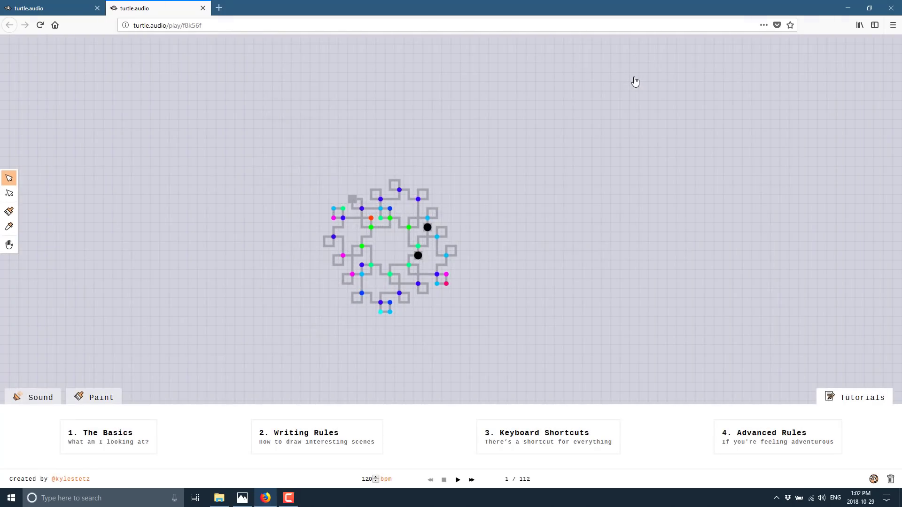